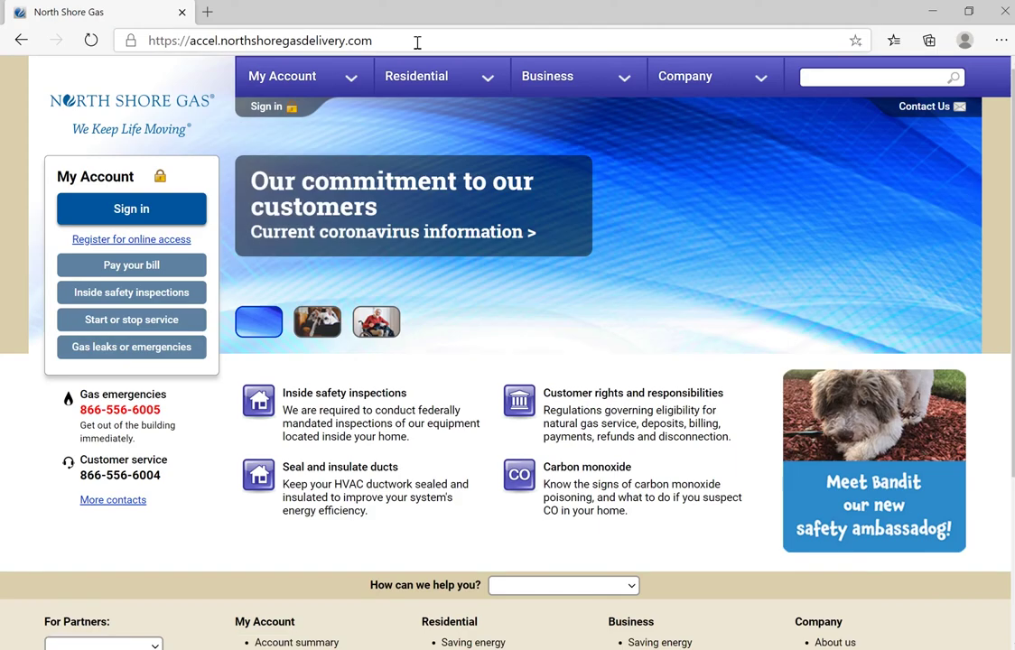
# Open the online-access registration form and enter the account email address.
pyautogui.click(159, 208)
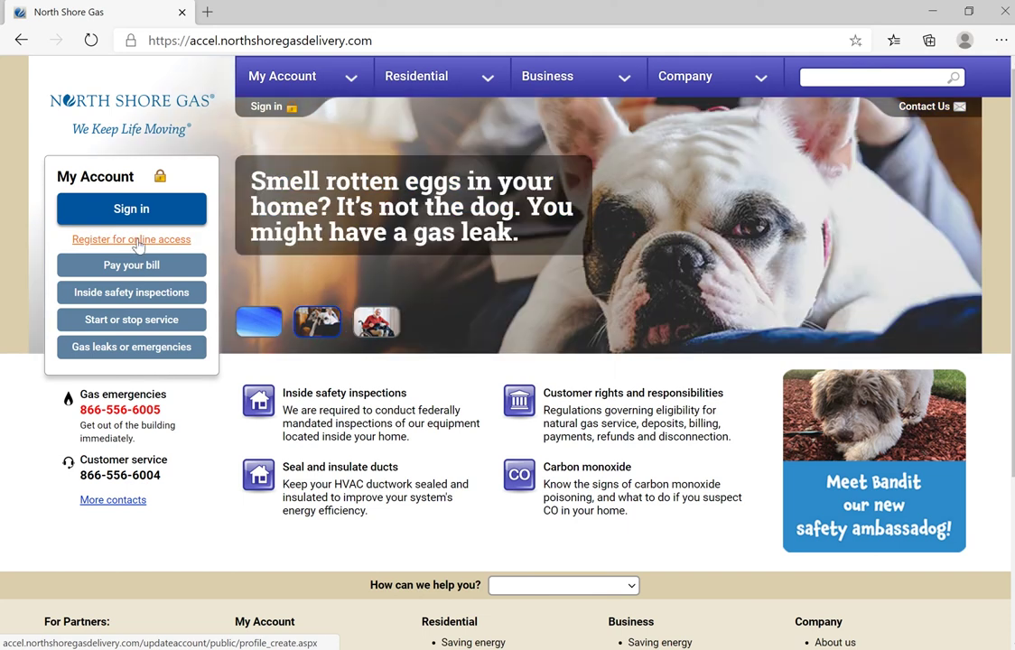
pyautogui.click(136, 241)
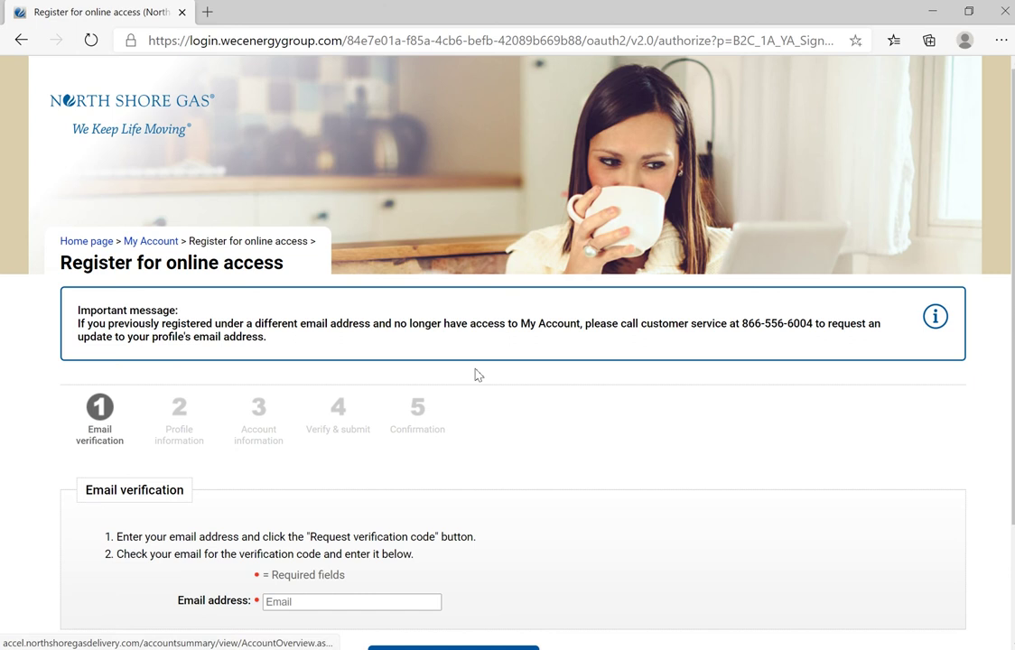
pyautogui.scroll(-2, 474, 373)
pyautogui.click(276, 514)
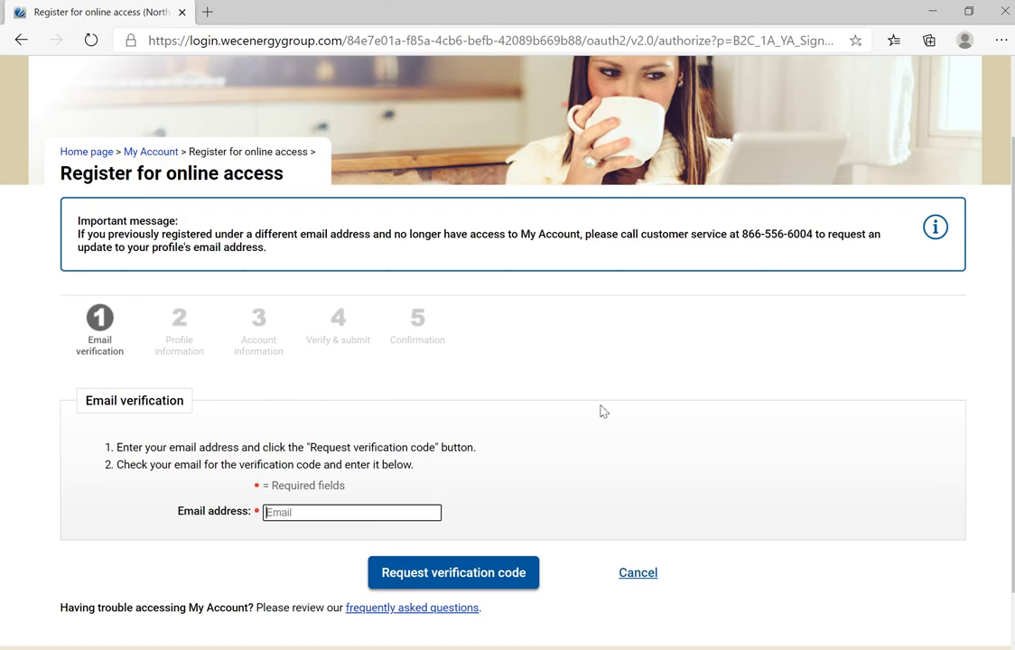
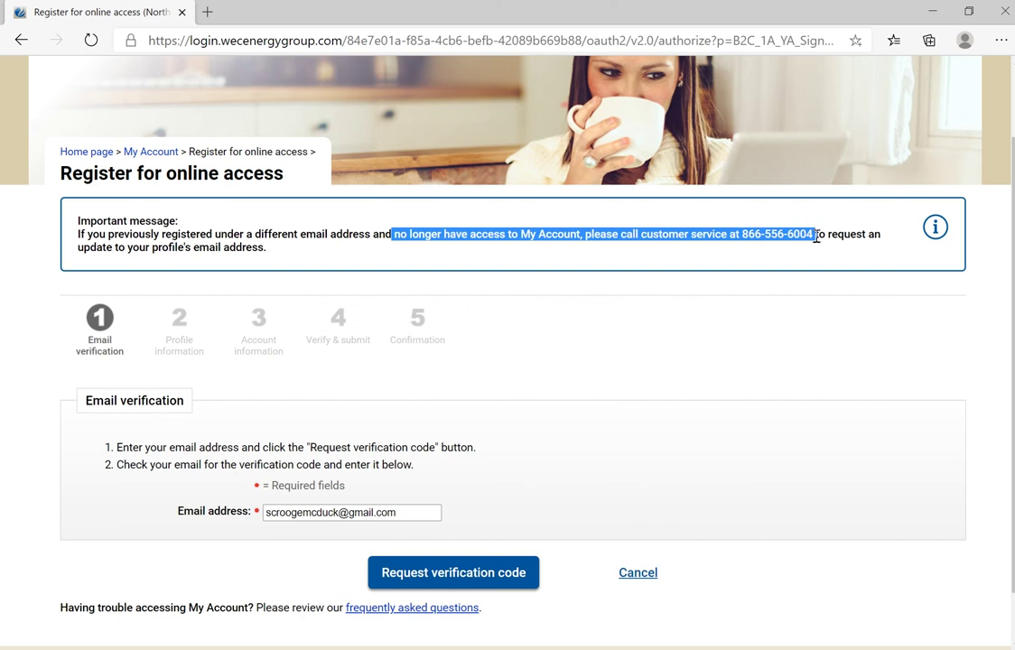
pyautogui.click(829, 362)
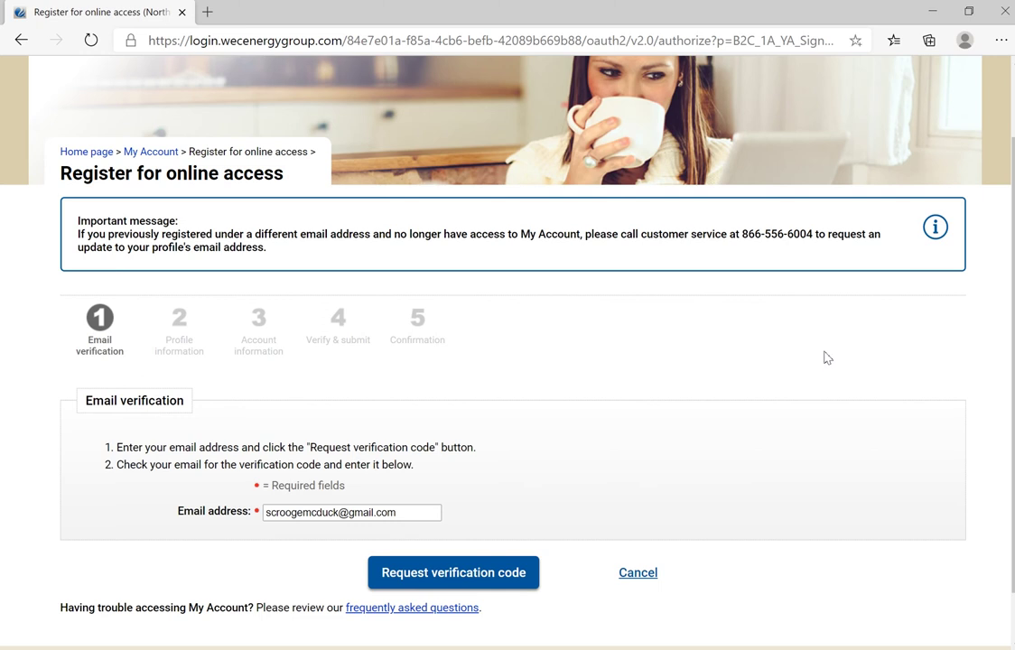
# Request a verification code for the email, enter it, and continue to step 2.
pyautogui.click(462, 572)
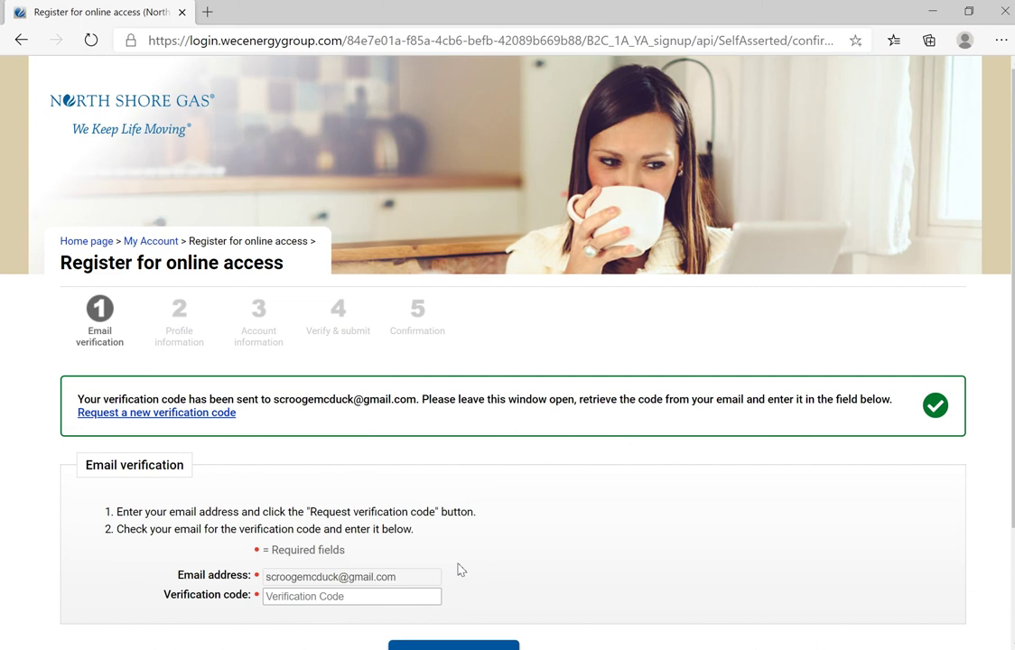
pyautogui.scroll(-2, 463, 568)
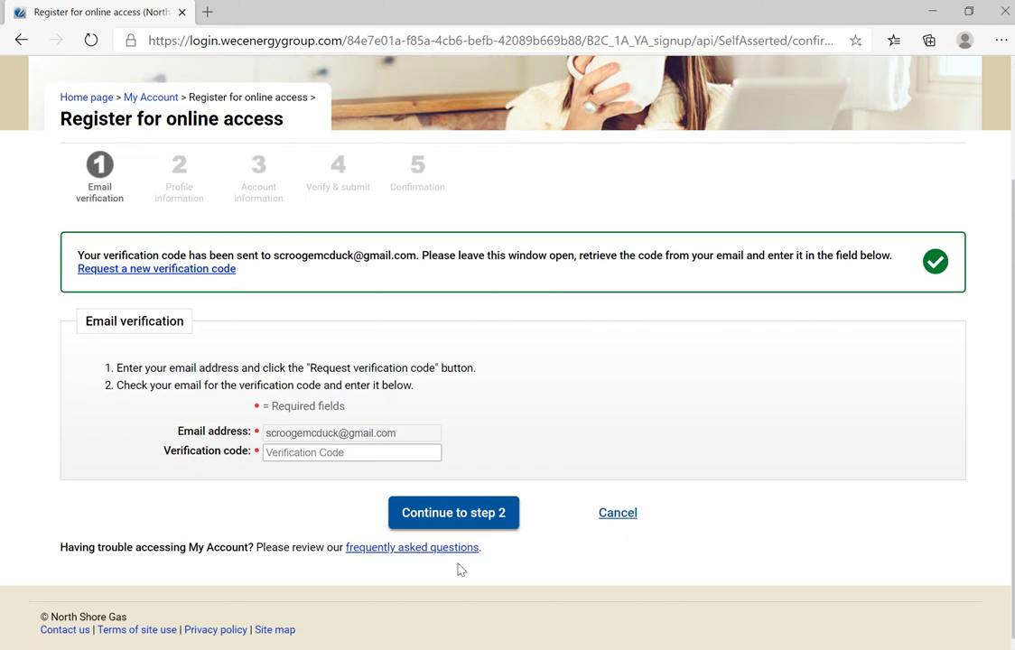
pyautogui.click(303, 452)
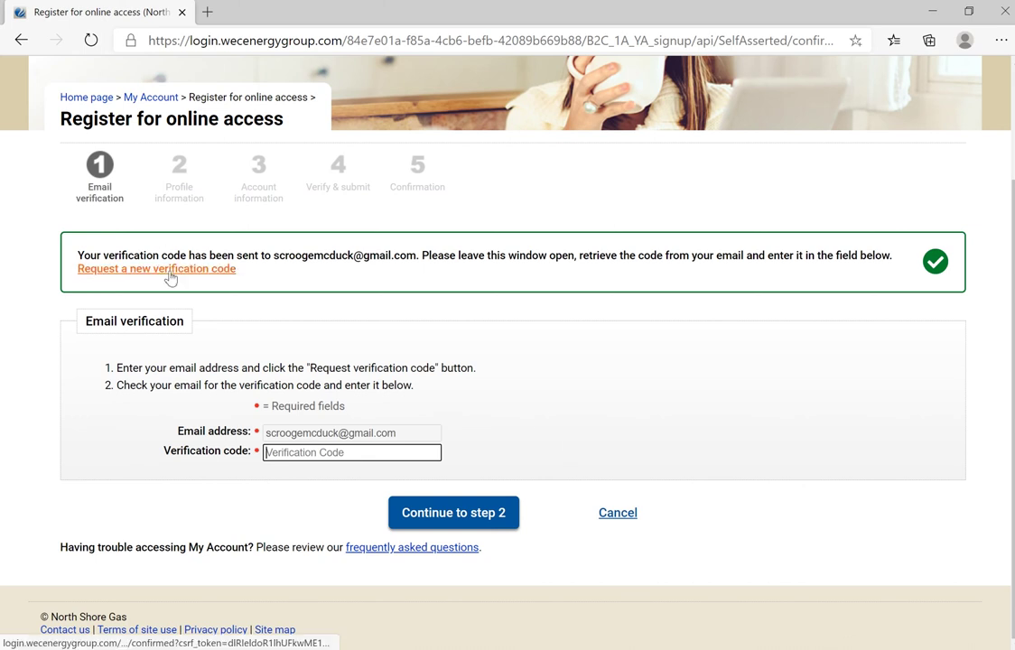
pyautogui.moveTo(274, 285); pyautogui.dragTo(60, 283)
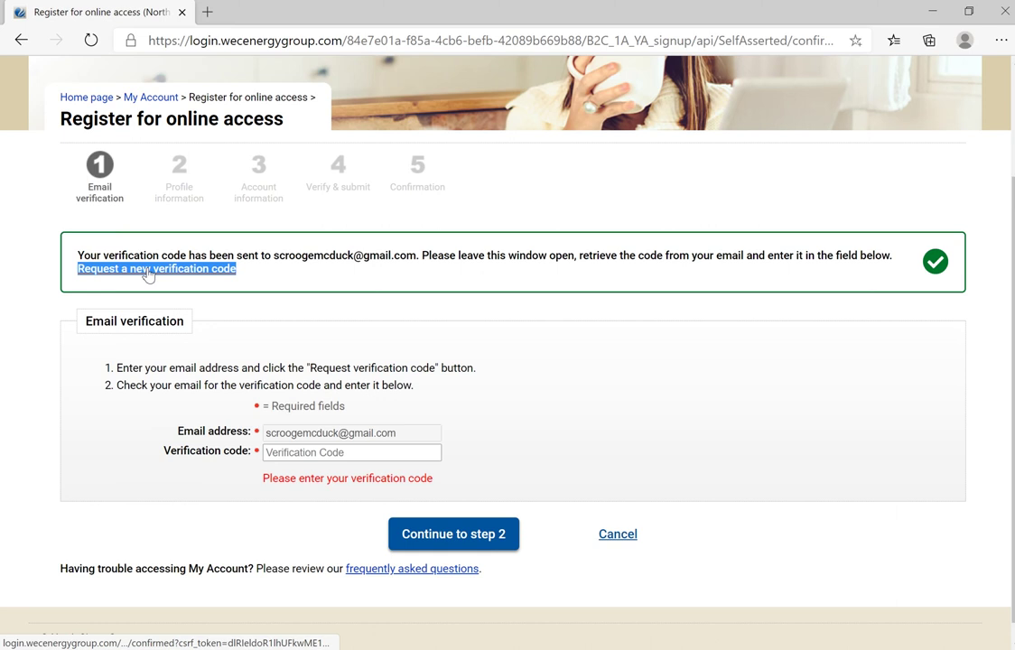
pyautogui.click(506, 424)
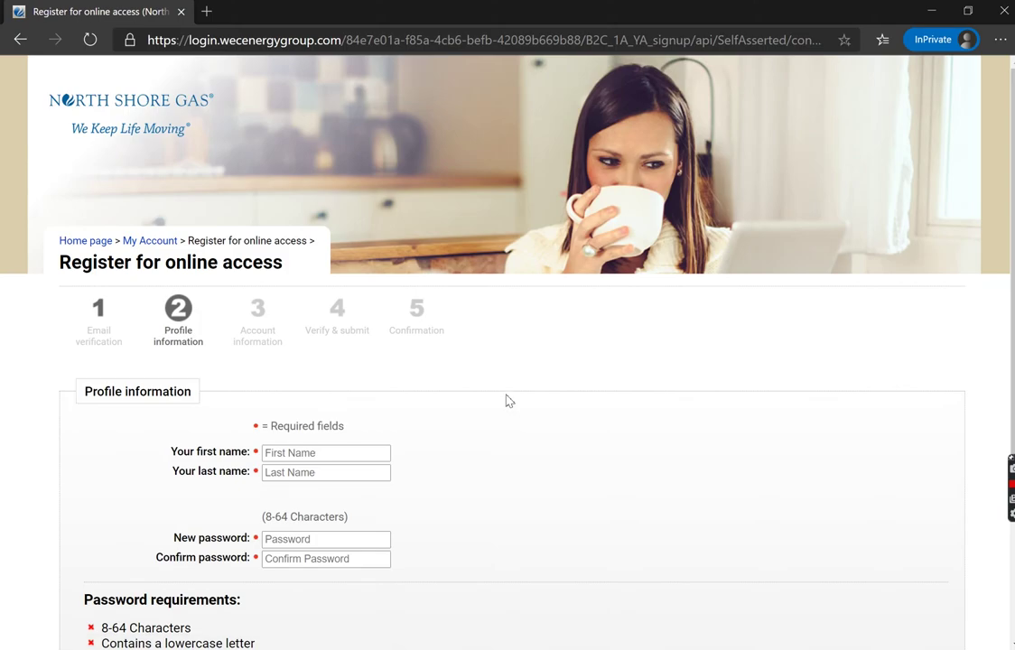
# Enter the first and last name, set and confirm a new password, then continue.
pyautogui.scroll(-1, 509, 400)
pyautogui.click(367, 363)
pyautogui.write('Scr')
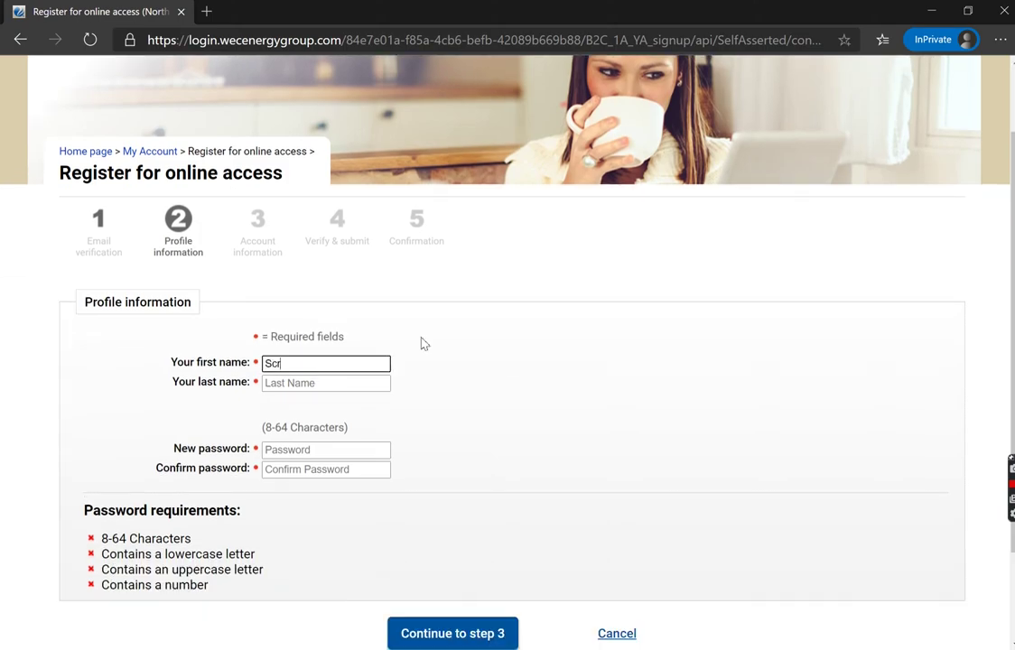
pyautogui.write('ooge')
pyautogui.press('Tab')
pyautogui.write('McD')
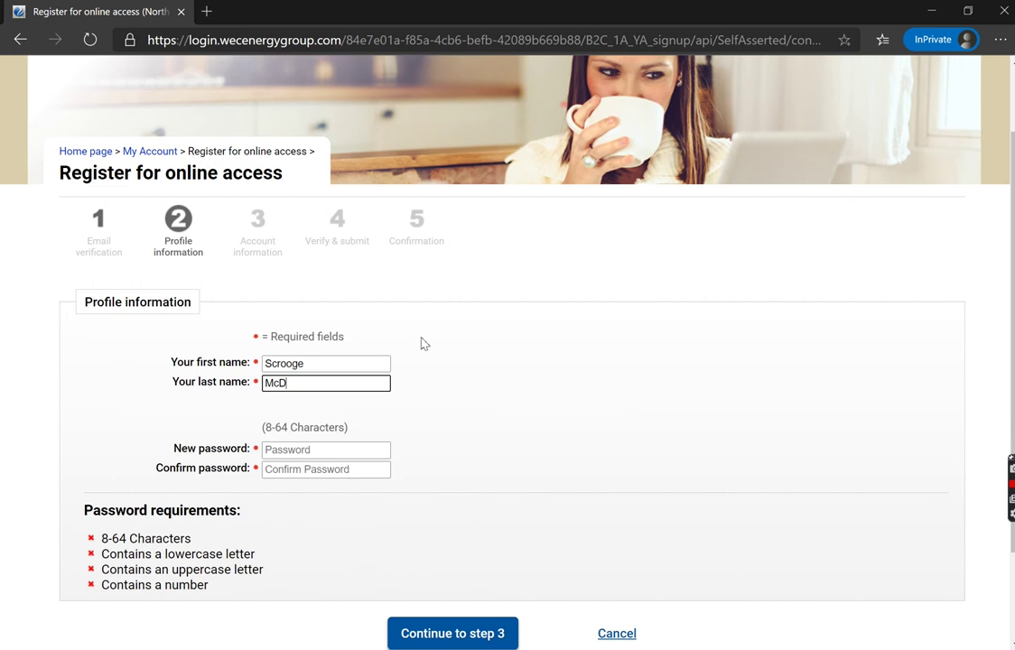
pyautogui.write('uck')
pyautogui.press('Tab')
pyautogui.write('••••••••')
pyautogui.press('Tab')
pyautogui.scroll(-1, 507, 369)
pyautogui.write('•••••••')
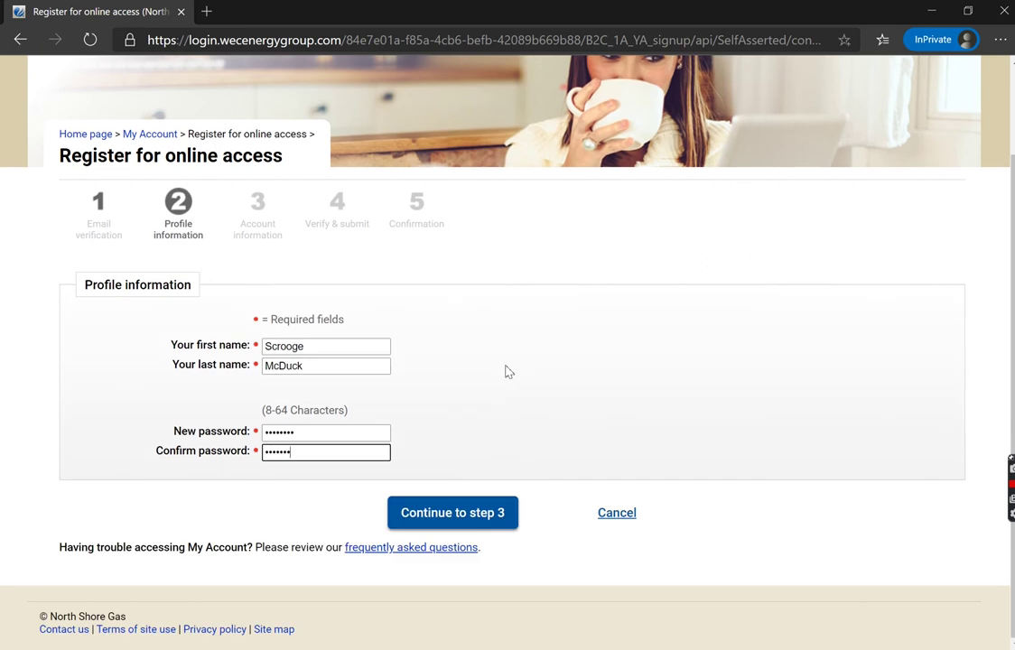
pyautogui.write('•')
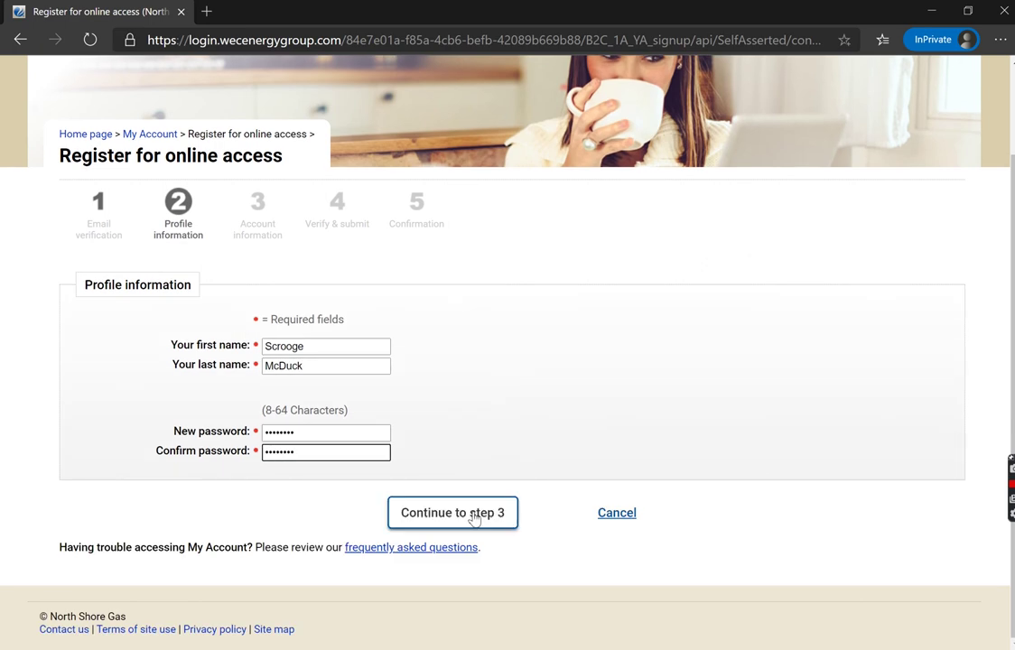
pyautogui.click(452, 513)
# Enter the account number, customer name and last four SSN digits, then submit step 3.
pyautogui.scroll(-1, 479, 496)
pyautogui.click(331, 378)
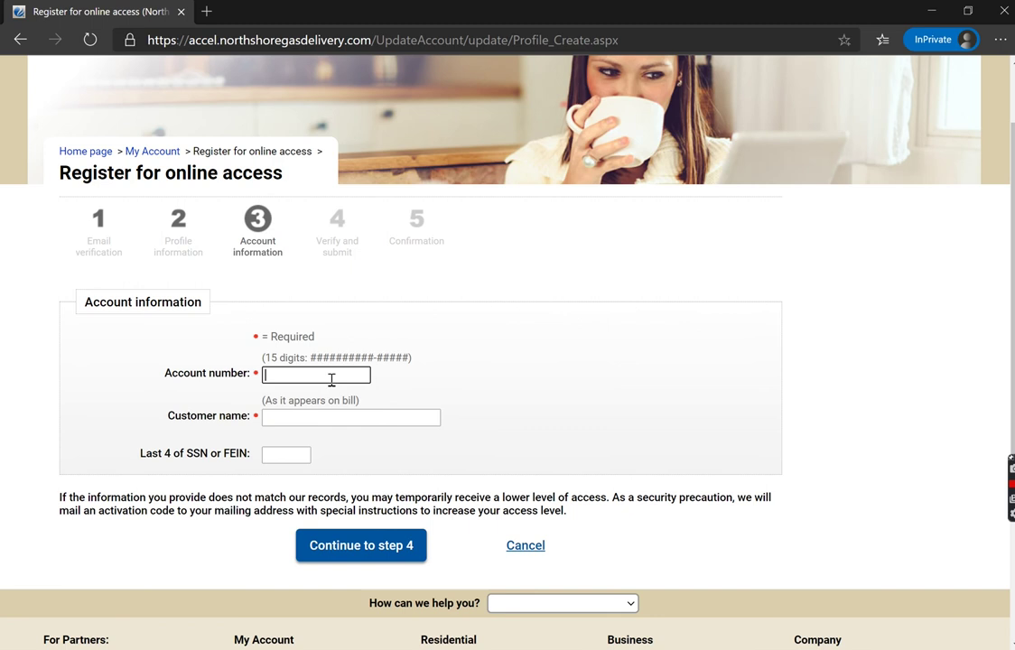
pyautogui.write('99')
pyautogui.write('99999')
pyautogui.write('999-')
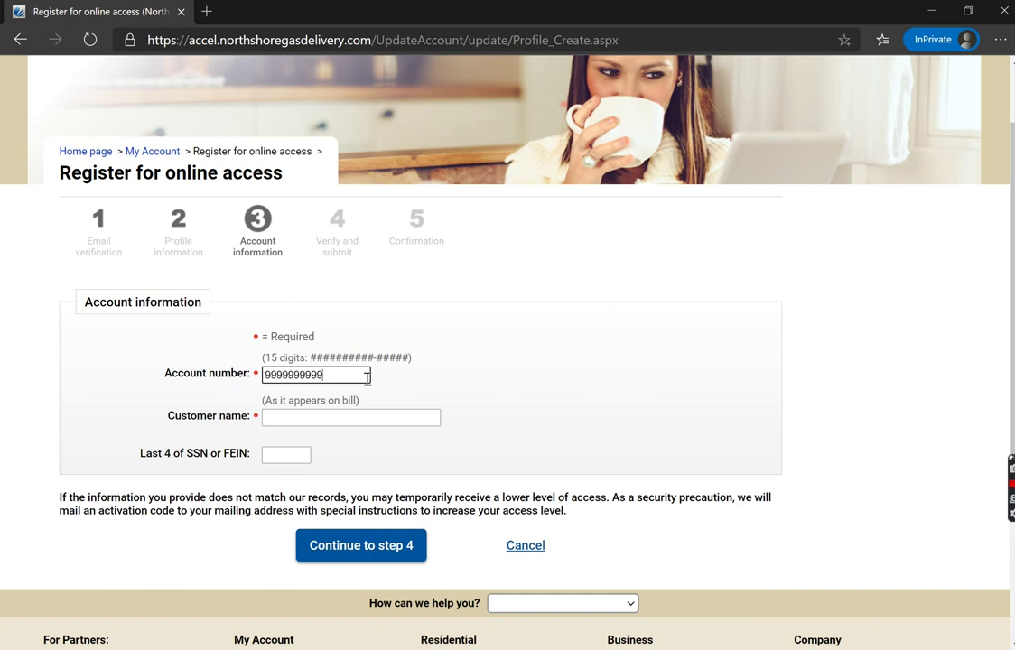
pyautogui.write('999')
pyautogui.write('99')
pyautogui.click(344, 417)
pyautogui.write('S')
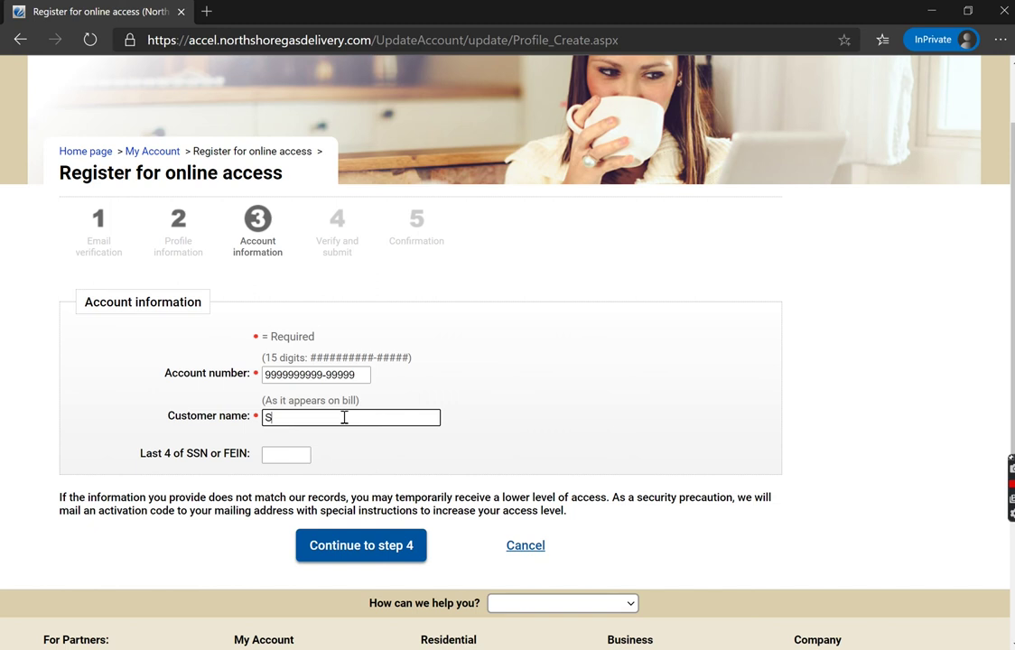
pyautogui.write('crooge Mc')
pyautogui.write('Duck')
pyautogui.click(293, 458)
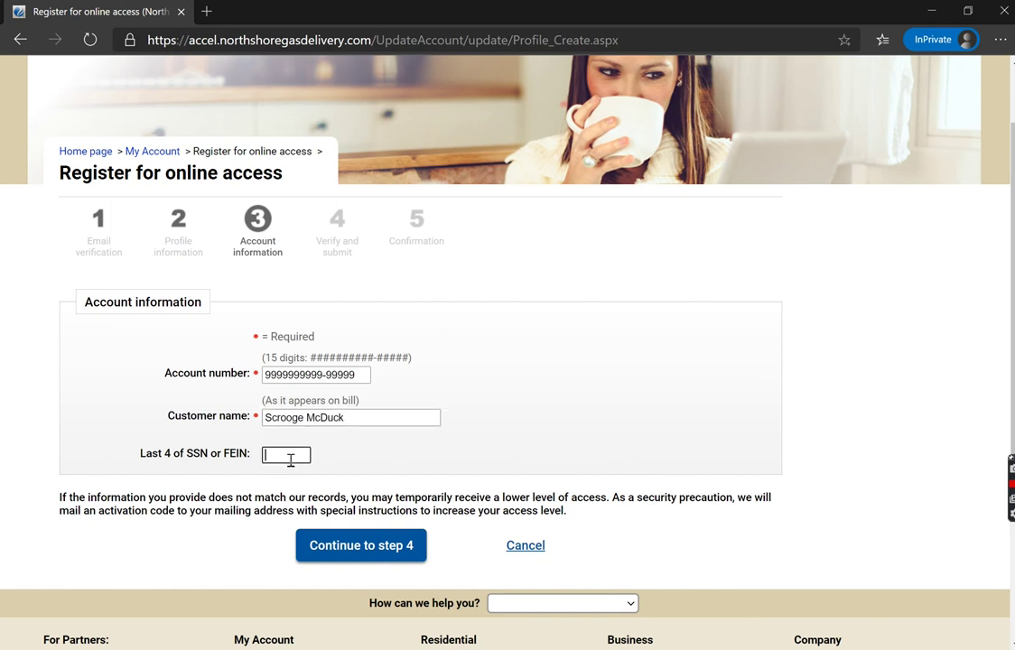
pyautogui.write('999')
pyautogui.write('9')
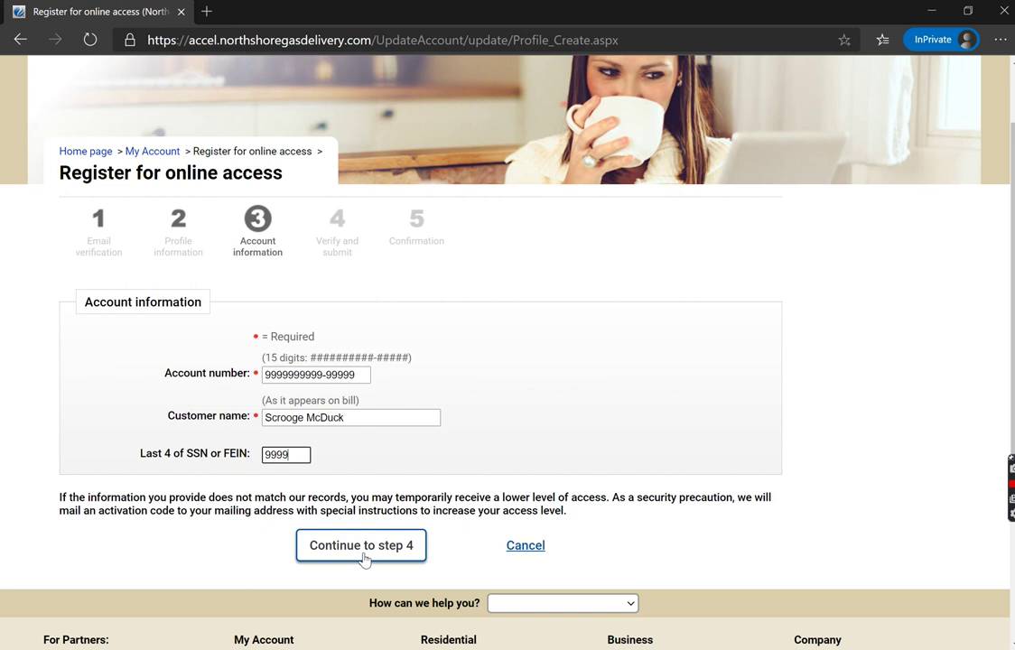
pyautogui.click(365, 559)
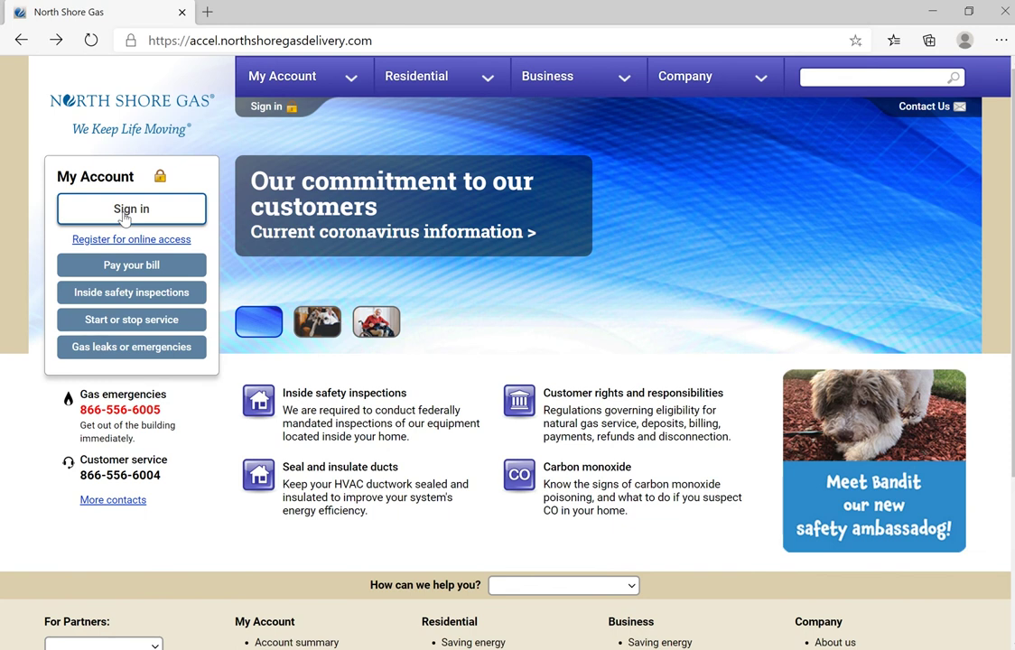
# Sign in with the registered email address and password to reach the Account summary.
pyautogui.click(131, 209)
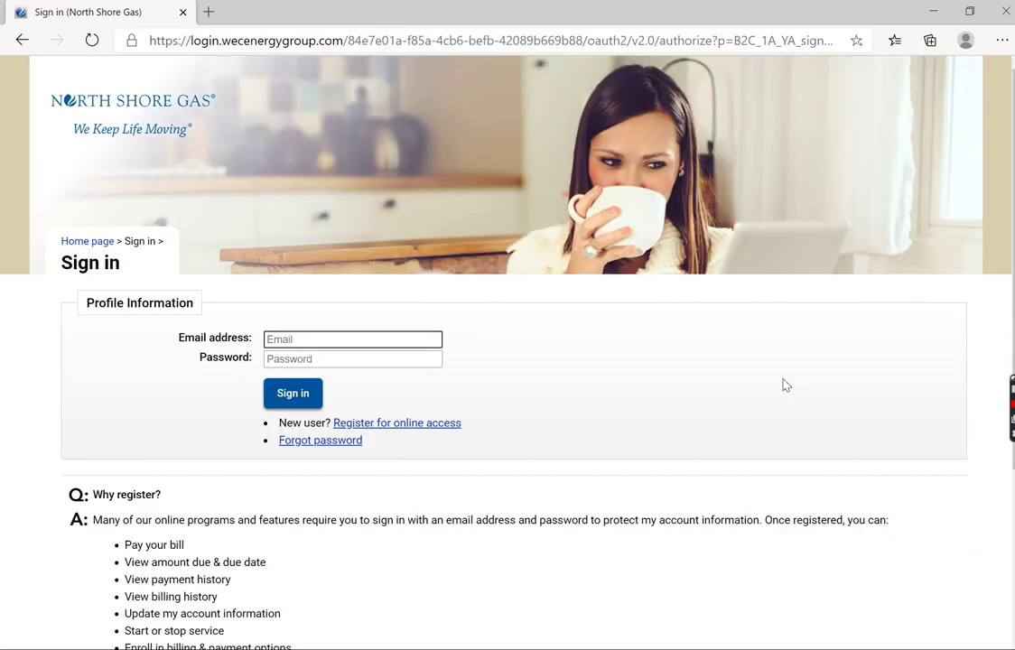
pyautogui.press('Tab')
pyautogui.write('*****')
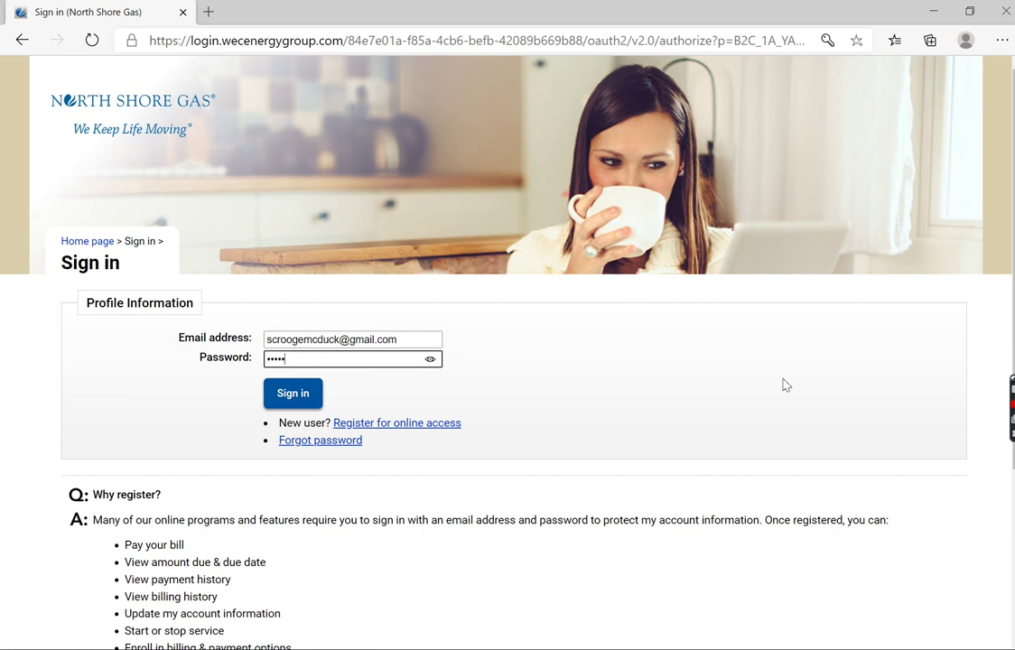
pyautogui.write('***')
pyautogui.click(306, 394)
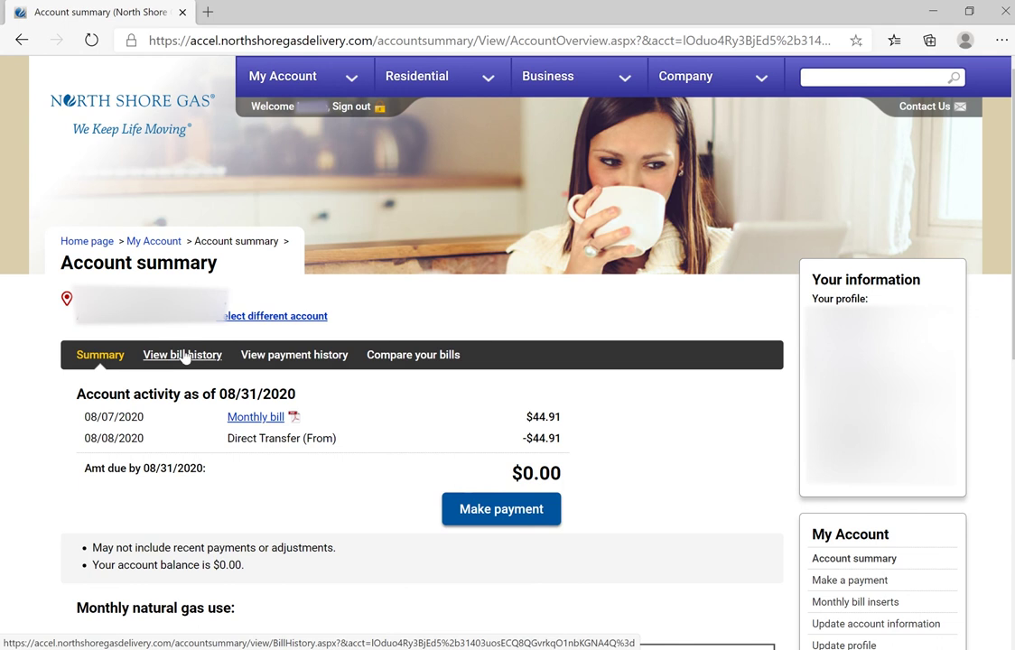
# Open the bill history and scroll down to the table of fourteen past bills.
pyautogui.click(184, 355)
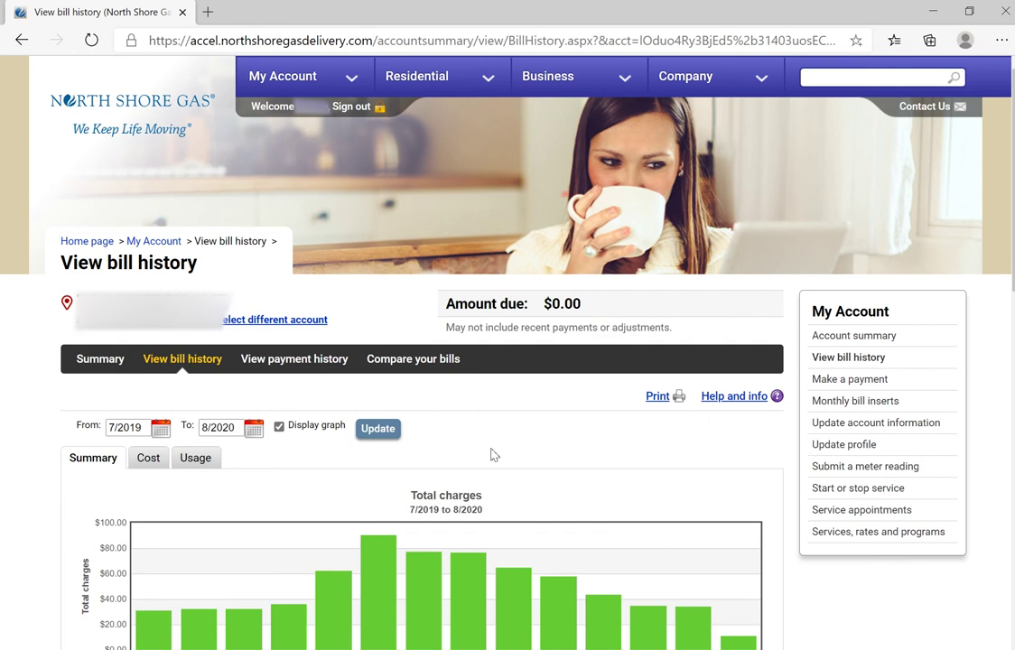
pyautogui.scroll(-5, 517, 469)
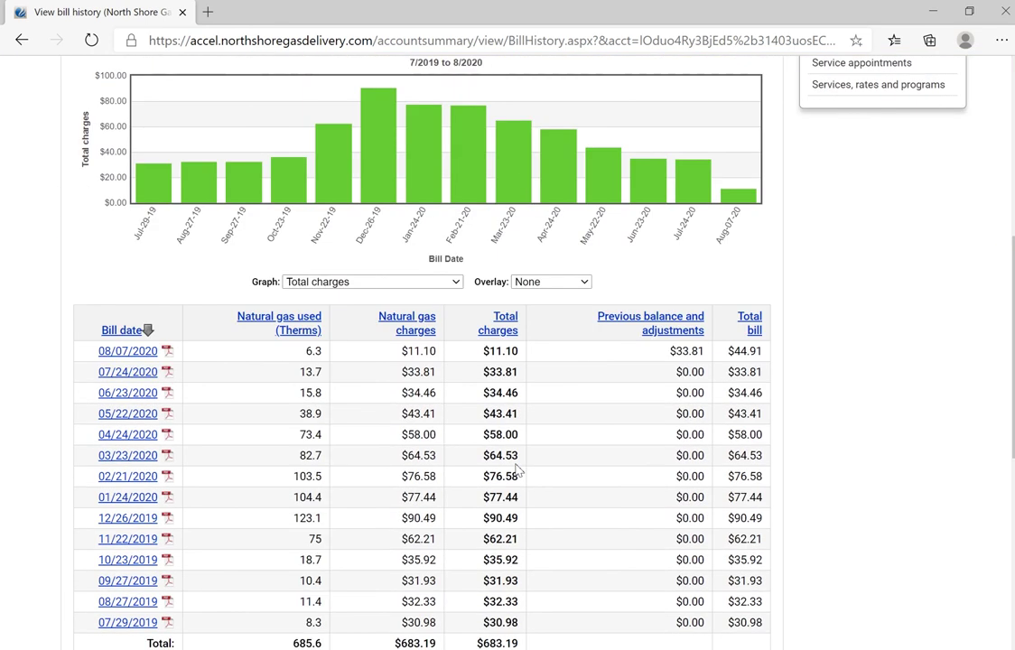
pyautogui.scroll(-1, 519, 469)
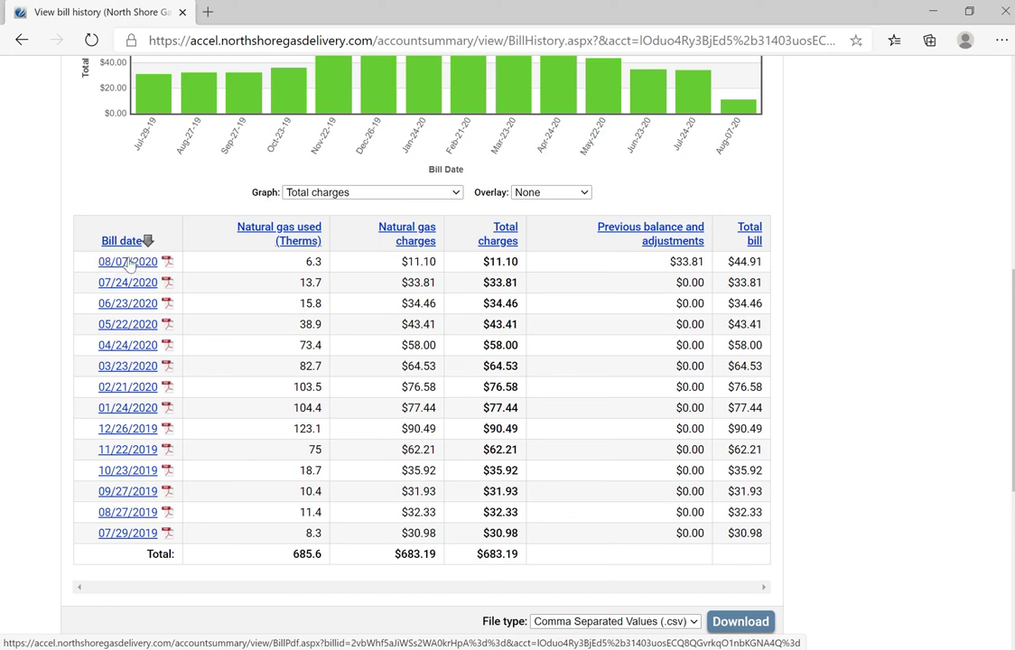
pyautogui.click(122, 262)
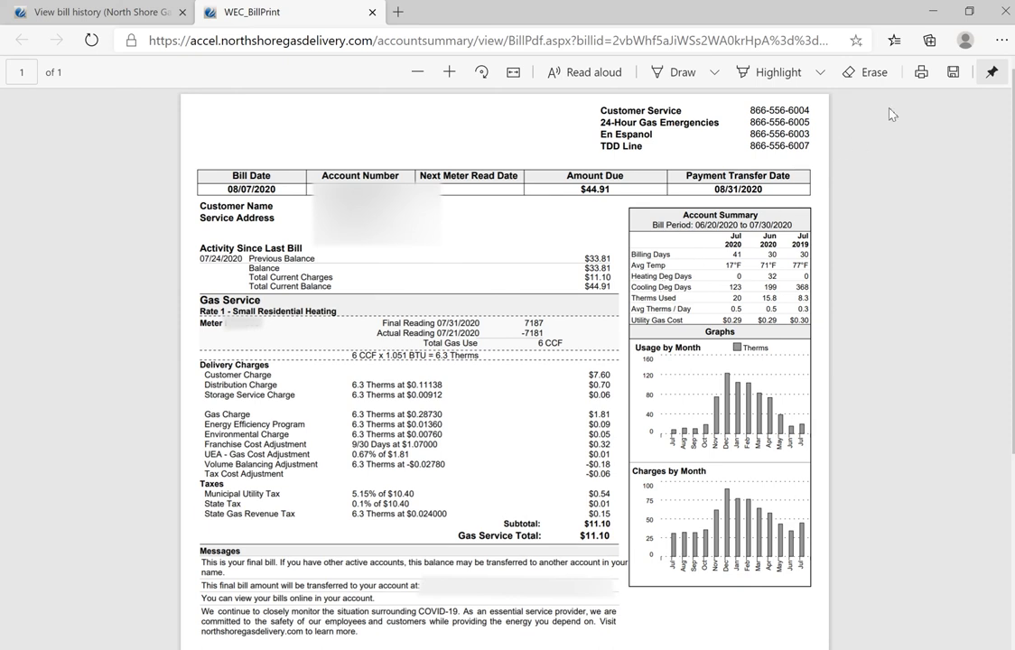
pyautogui.click(953, 77)
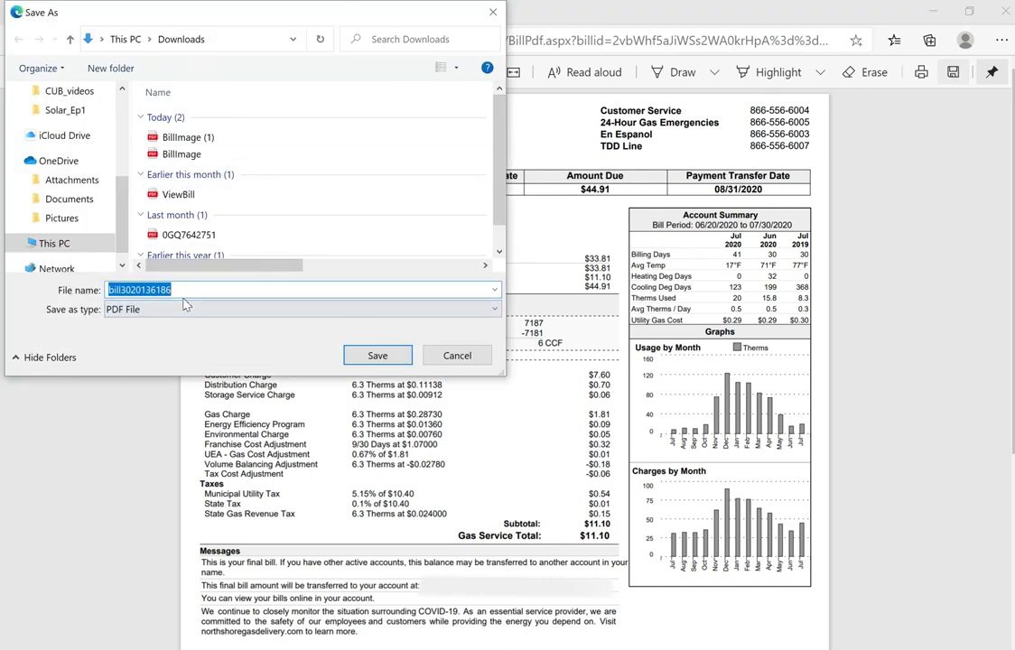
pyautogui.click(378, 356)
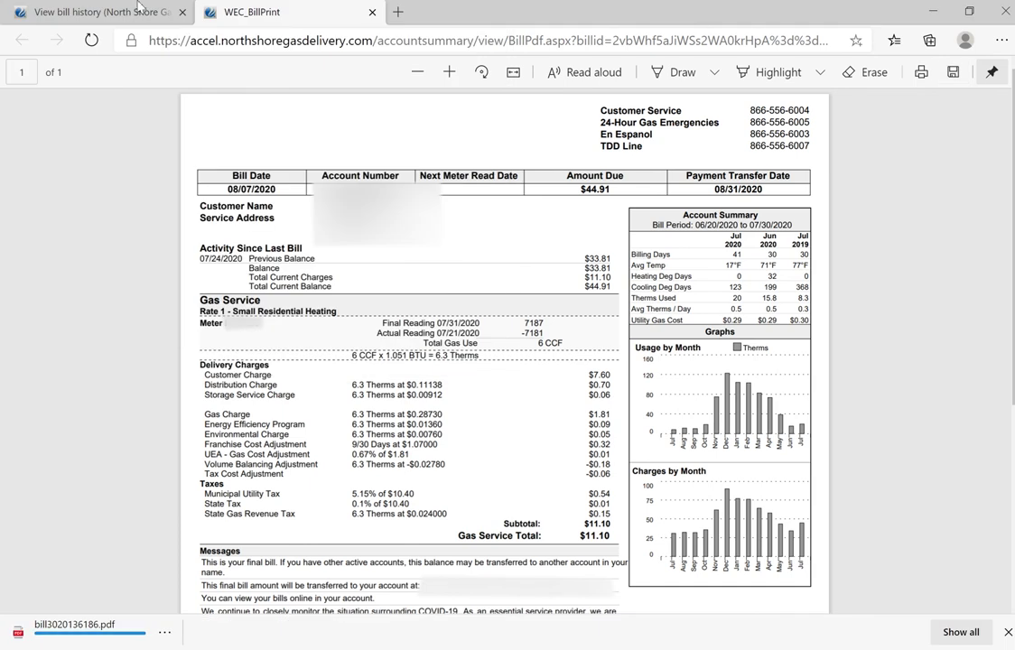
pyautogui.click(106, 14)
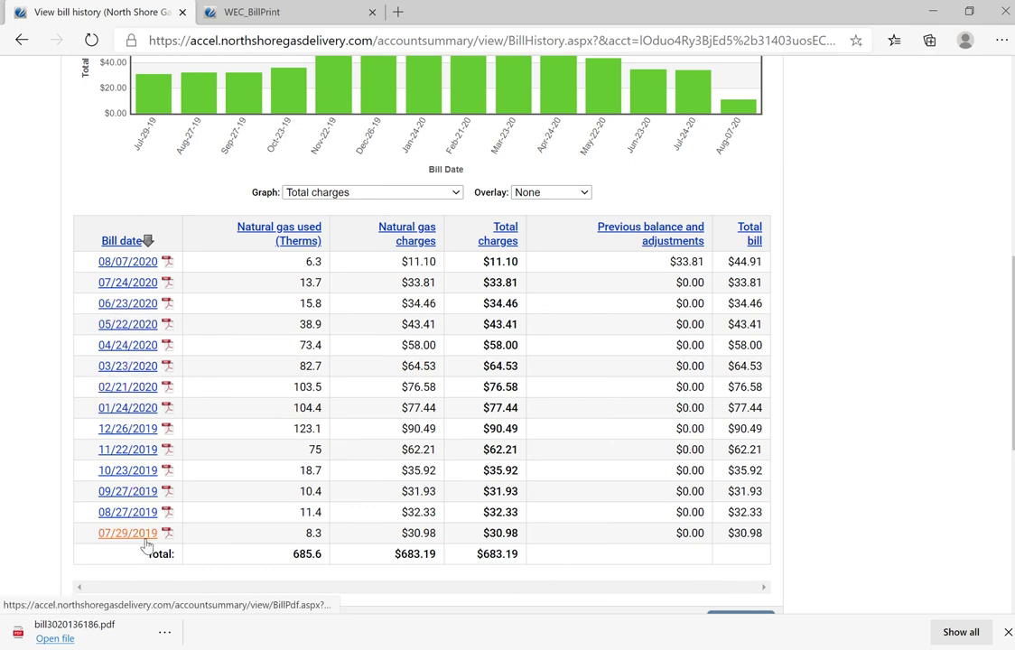
pyautogui.scroll(-2, 147, 542)
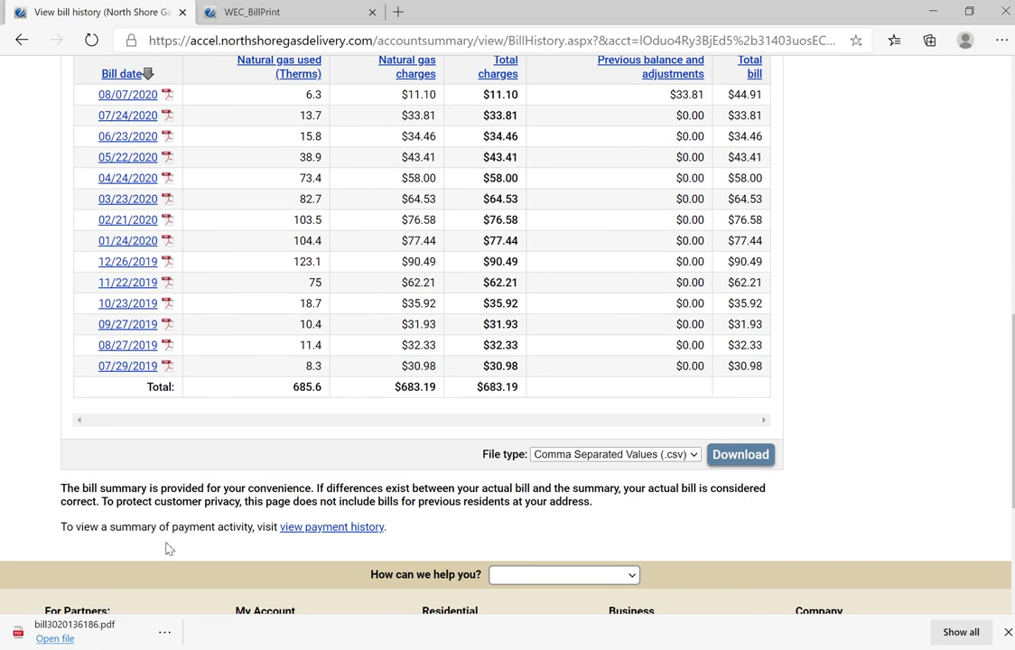
pyautogui.scroll(2, 166, 548)
pyautogui.scroll(2, 166, 548)
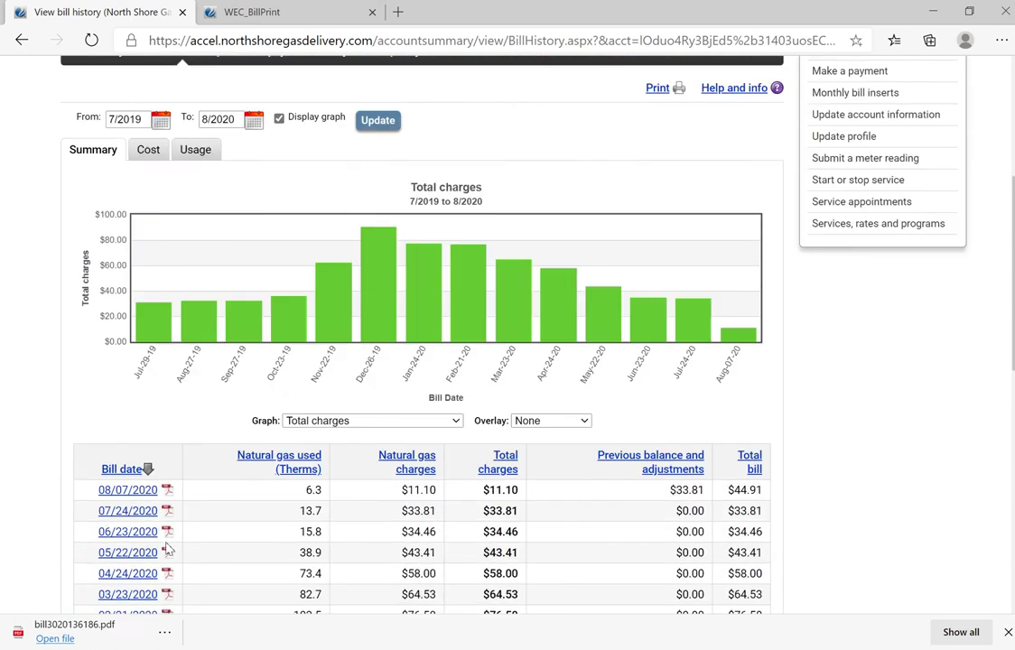
pyautogui.scroll(3, 166, 548)
pyautogui.scroll(1, 166, 548)
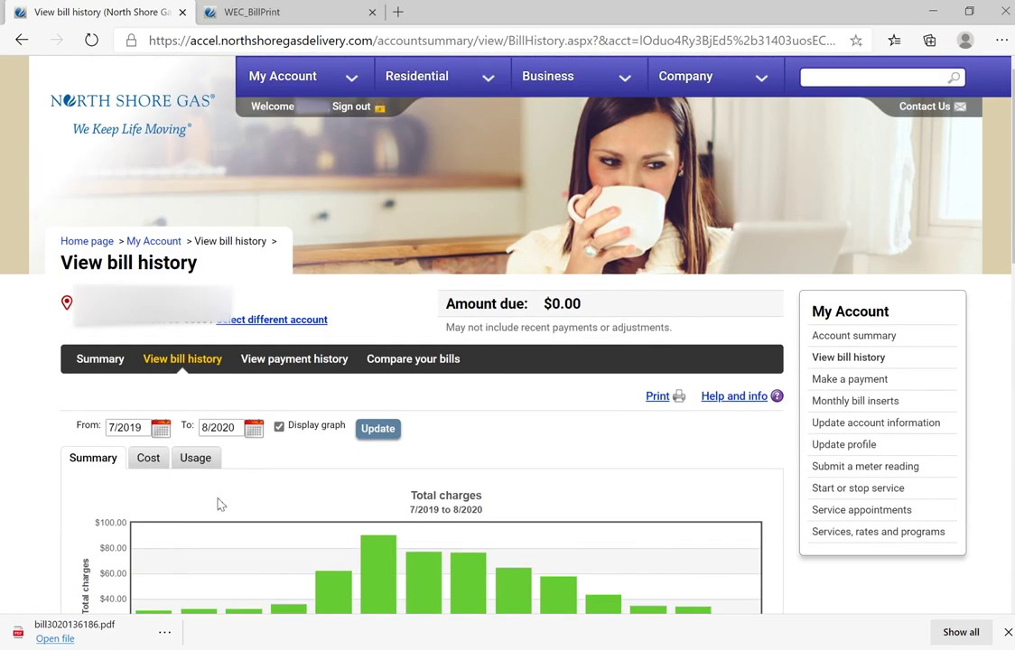